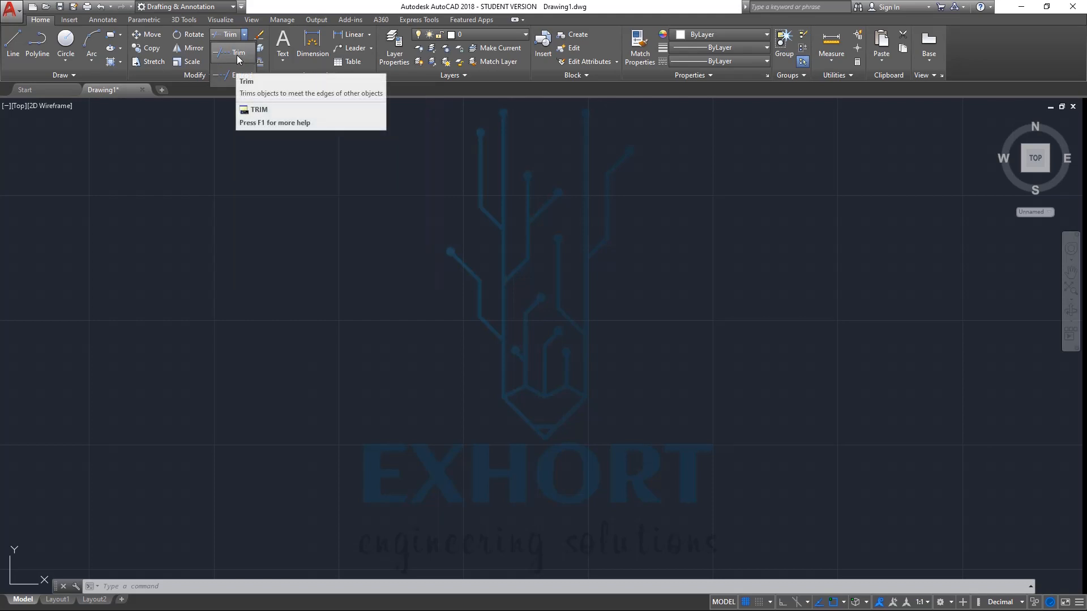
click(389, 182)
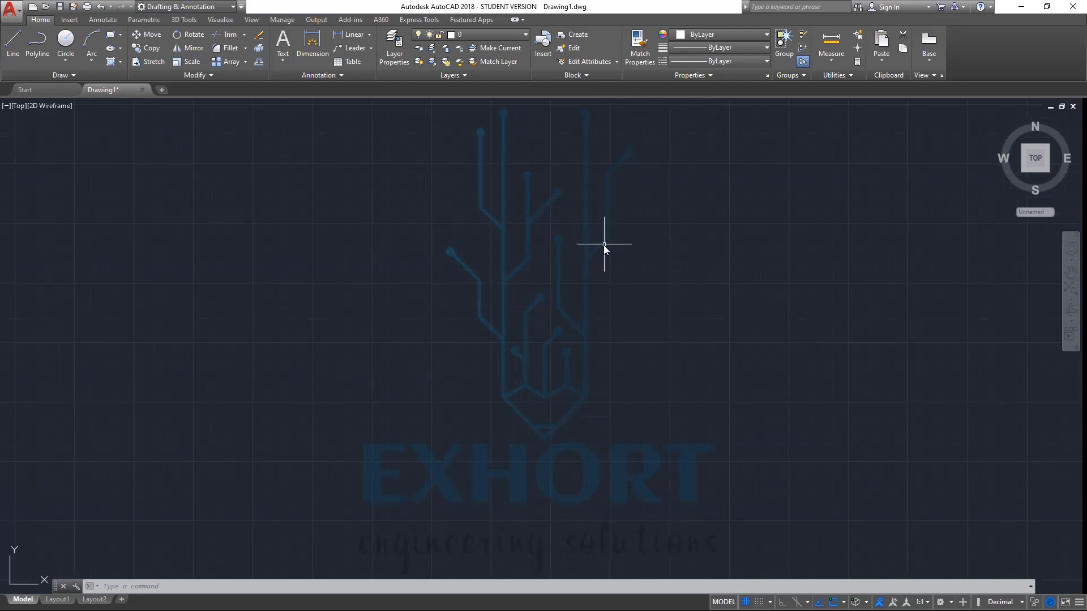
scroll(598, 238, down, 2)
scroll(606, 236, up, 10)
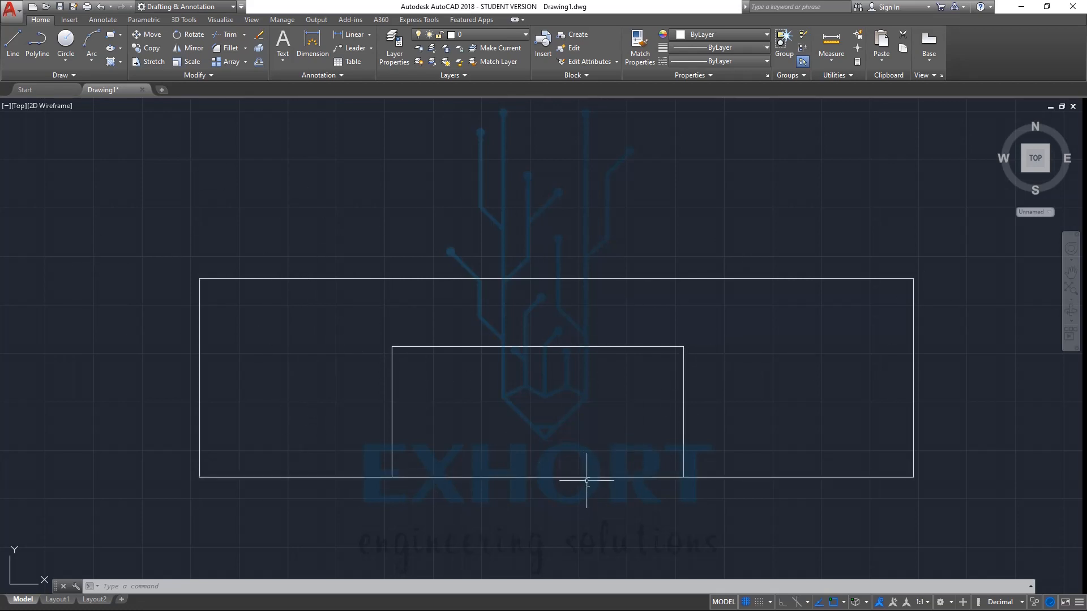
Try replacing the outer rectangle's bottom line with a line from its lower-left corner to the inner rectangle's left side, and undo both changes
click(502, 478)
key(Delete)
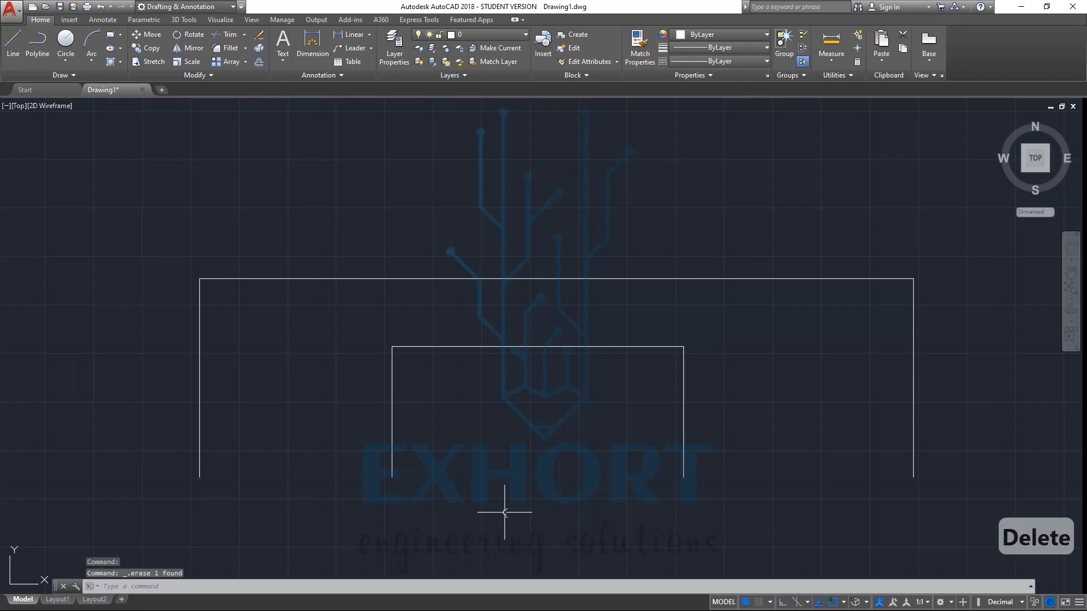
click(12, 43)
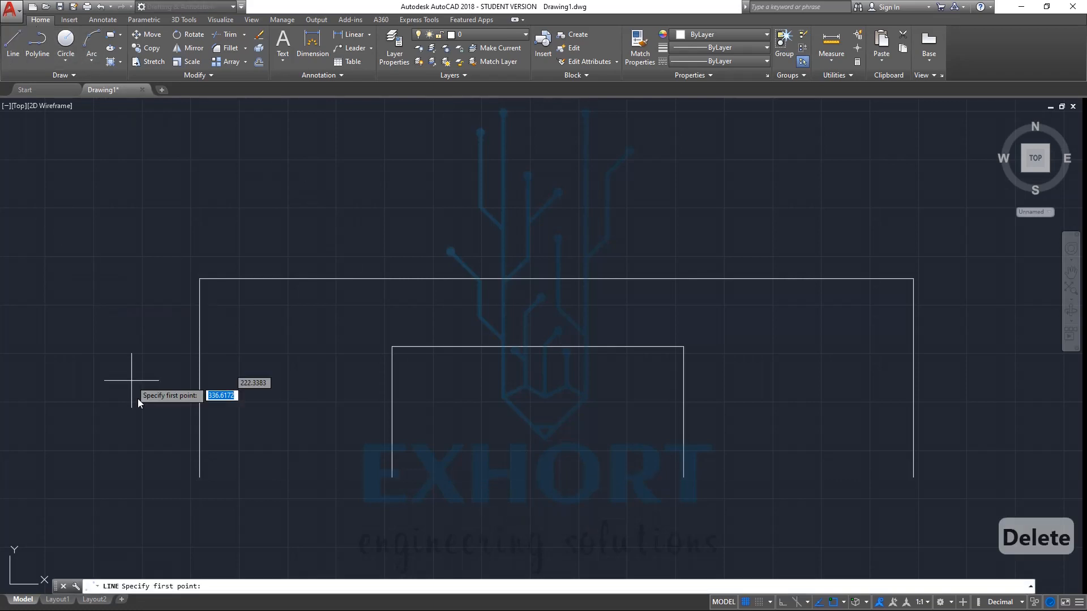
click(199, 477)
click(391, 477)
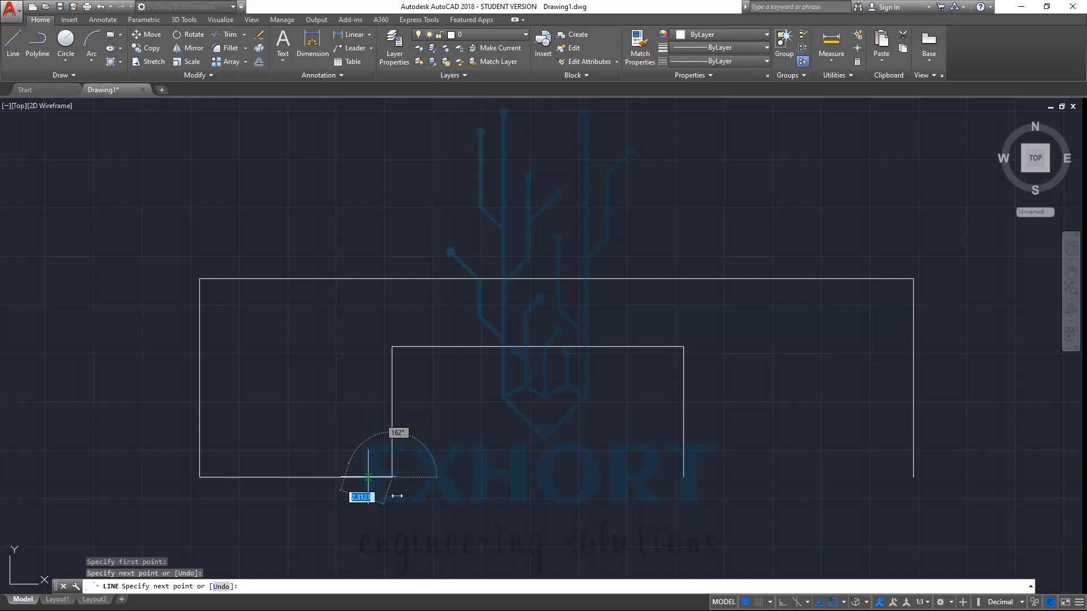
key(Escape)
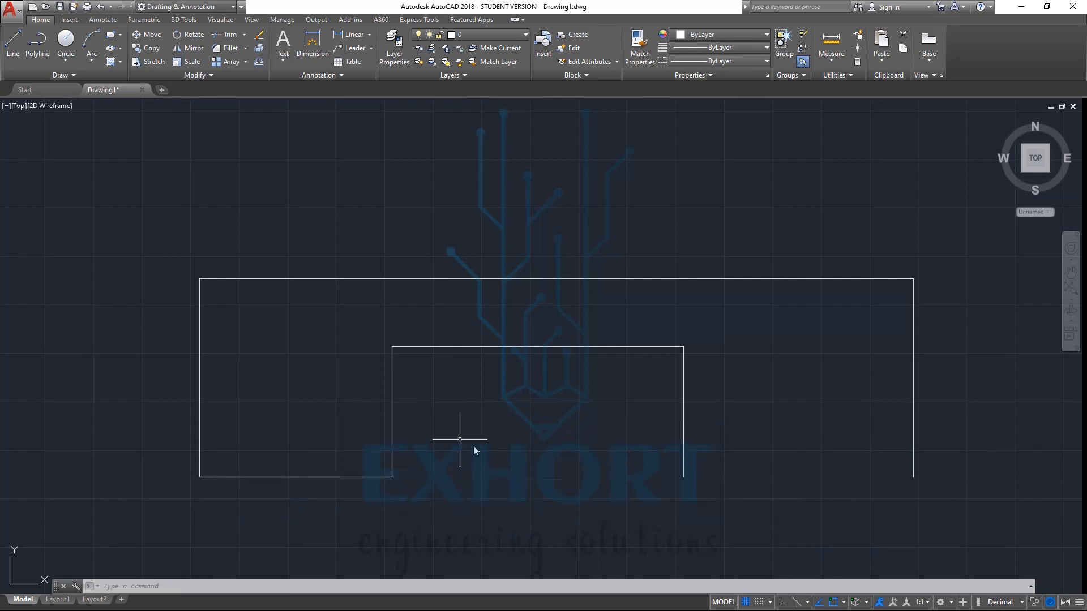
key(ctrl+z)
key(ctrl+z)
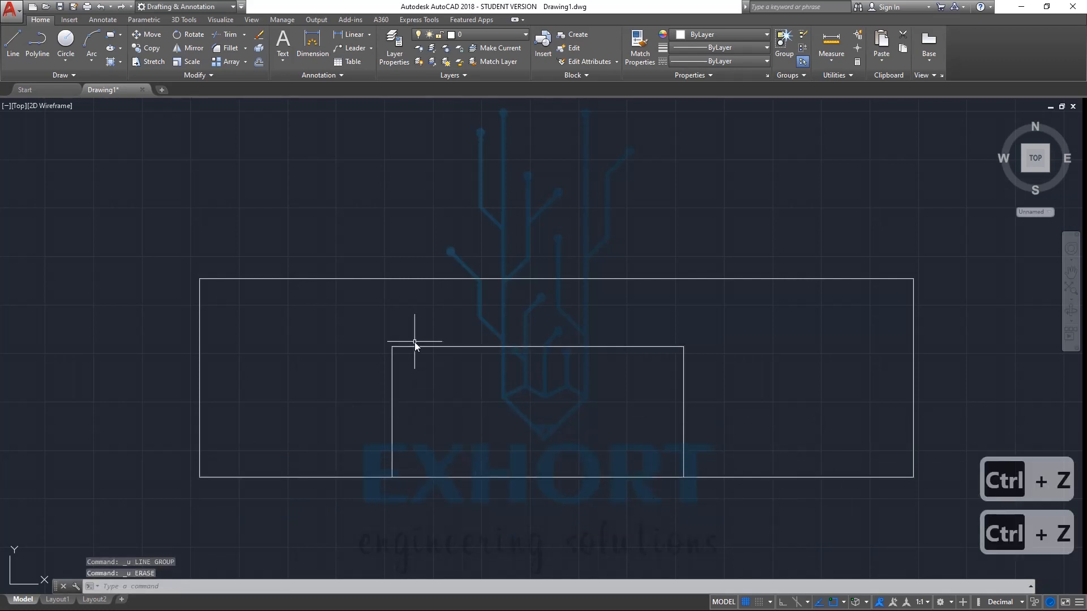
Trim the outer rectangle's bottom line between the inner rectangle's two vertical sides, and undo the trim
click(228, 34)
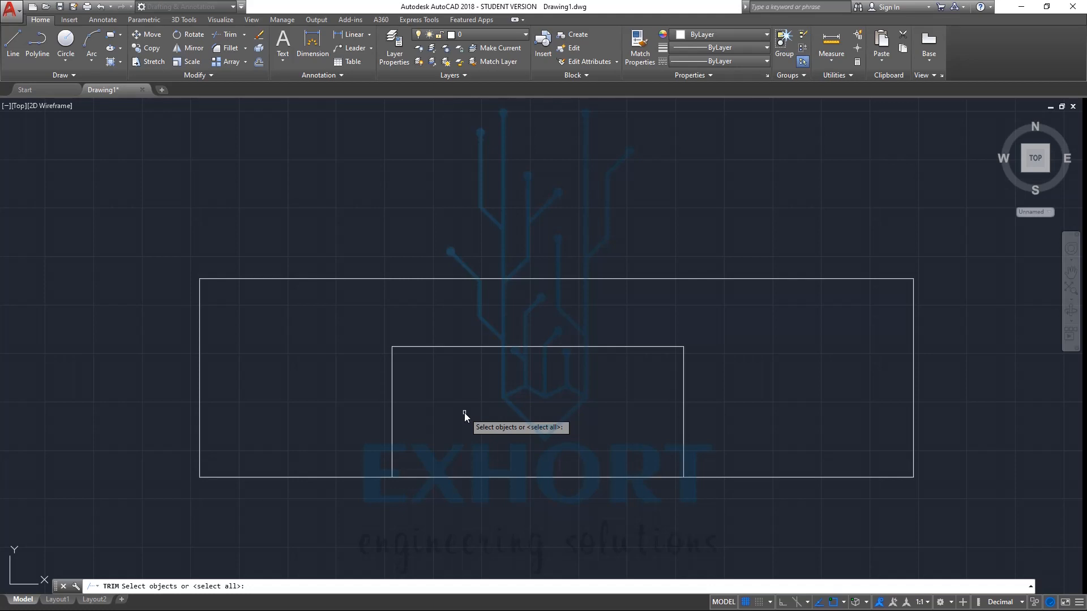
click(393, 396)
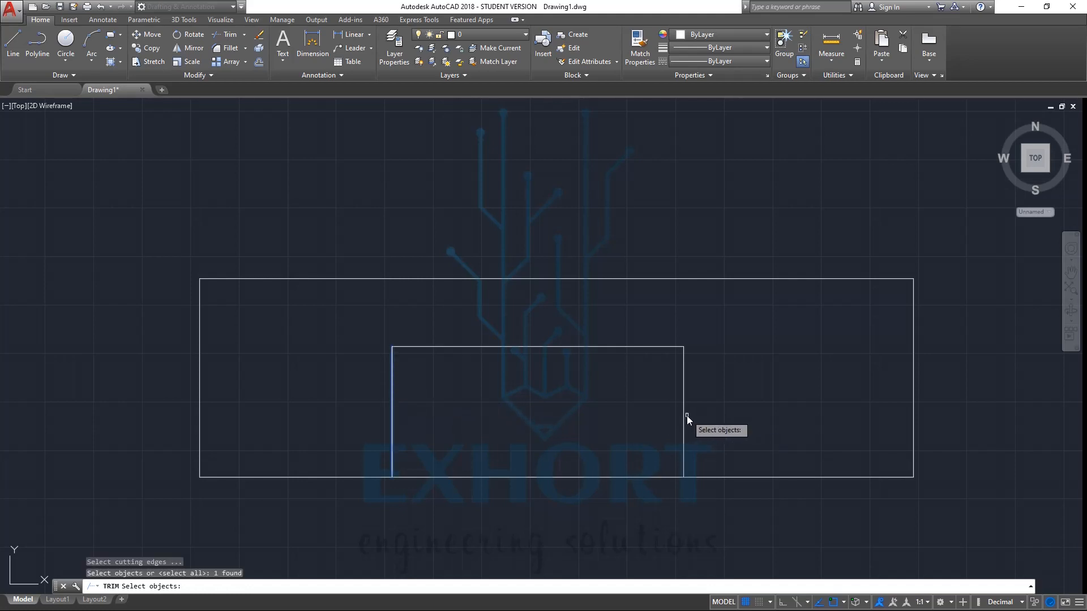
click(683, 414)
key(Return)
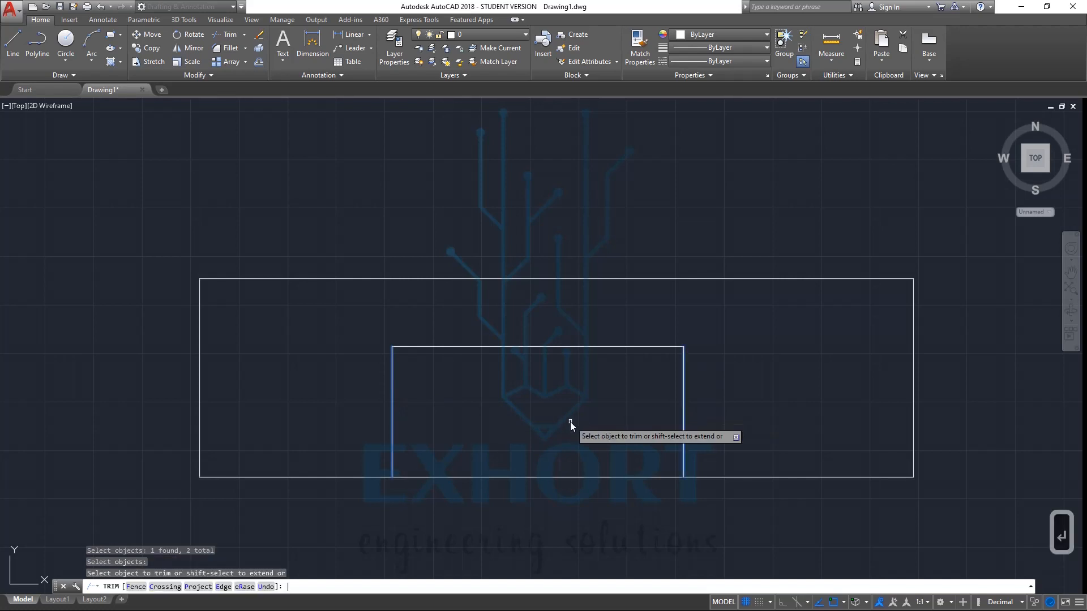
click(560, 477)
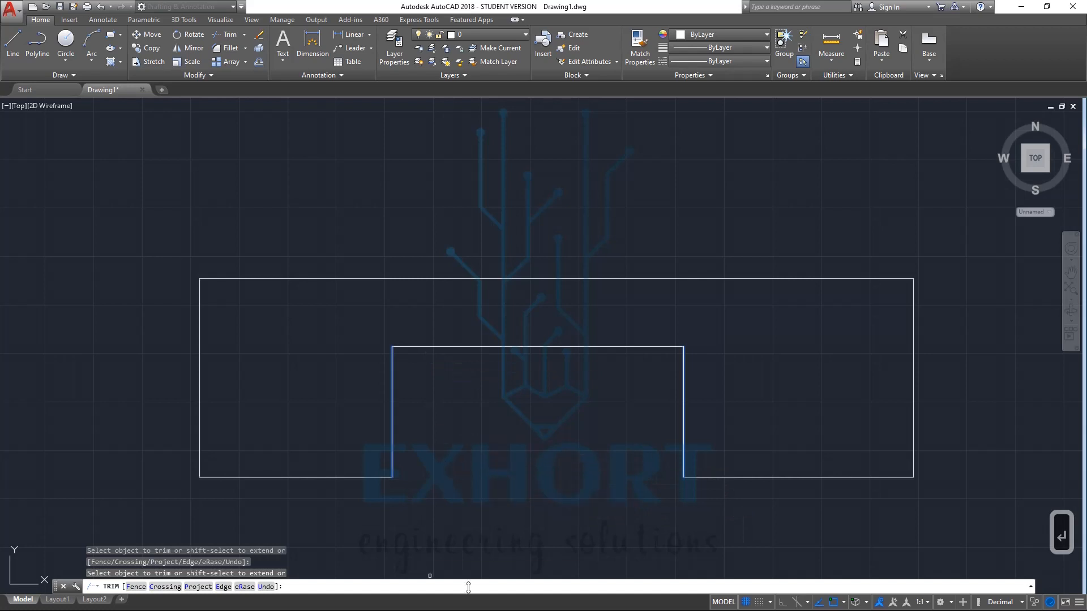
key(Escape)
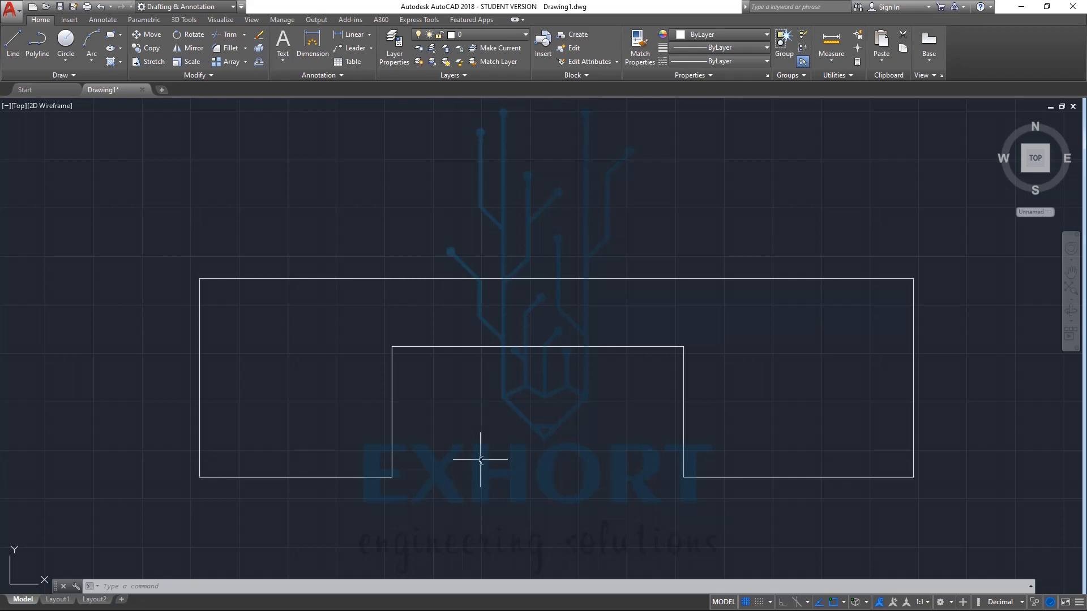
key(ctrl+z)
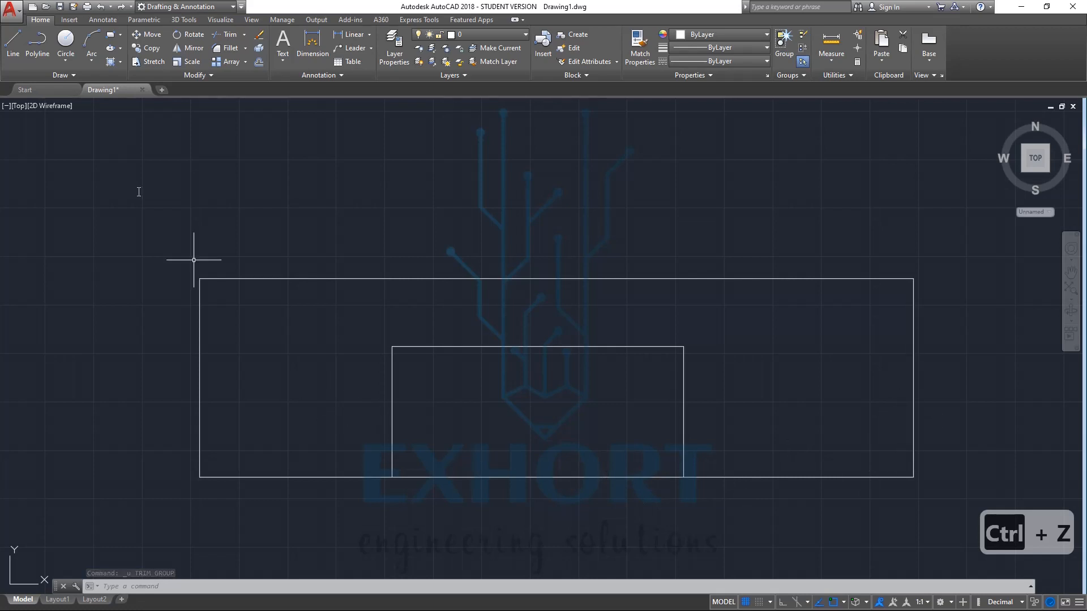
Trim the bottom line between the inner rectangle's left side and the outer rectangle's right side, and undo the trim
click(226, 35)
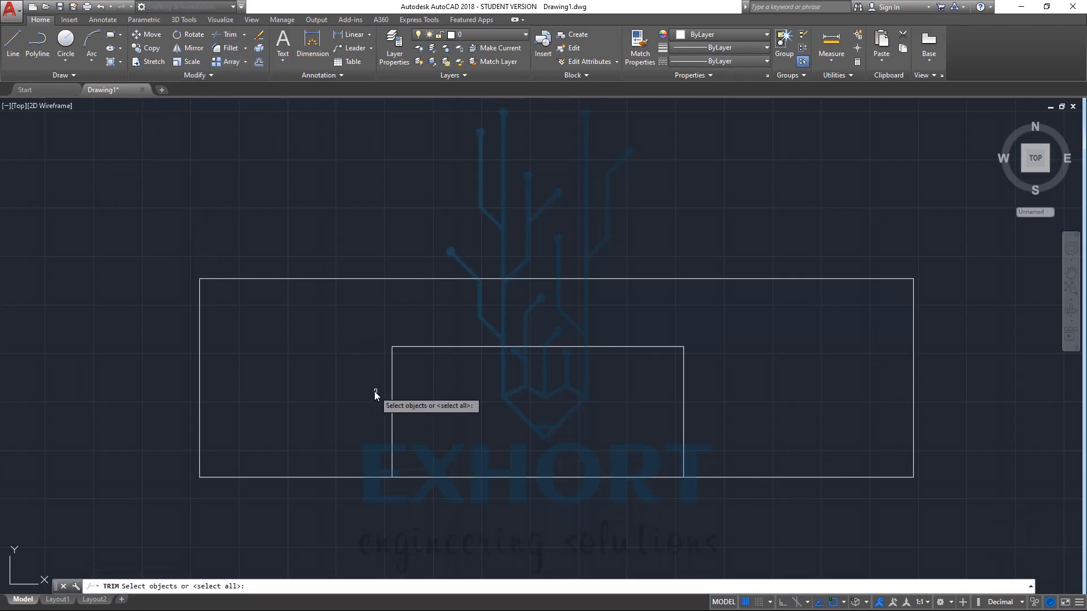
click(392, 400)
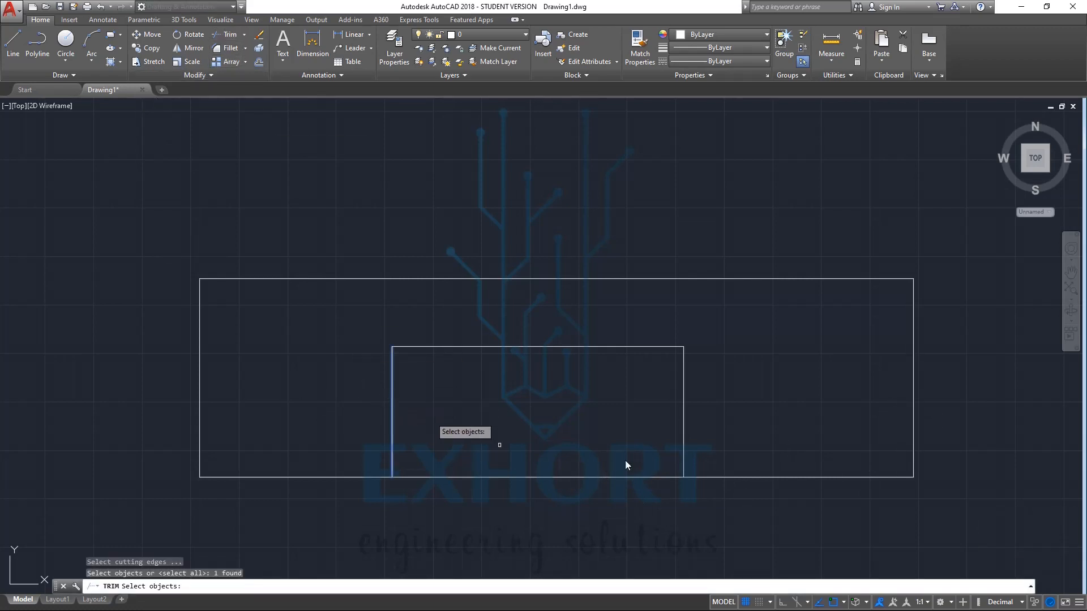
click(913, 399)
key(Return)
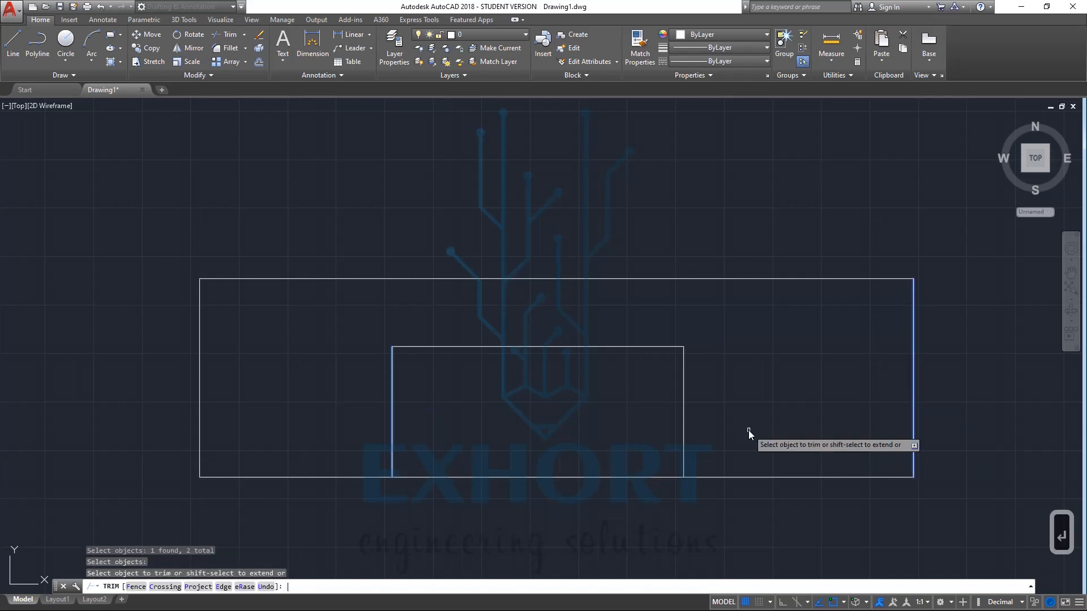
click(659, 478)
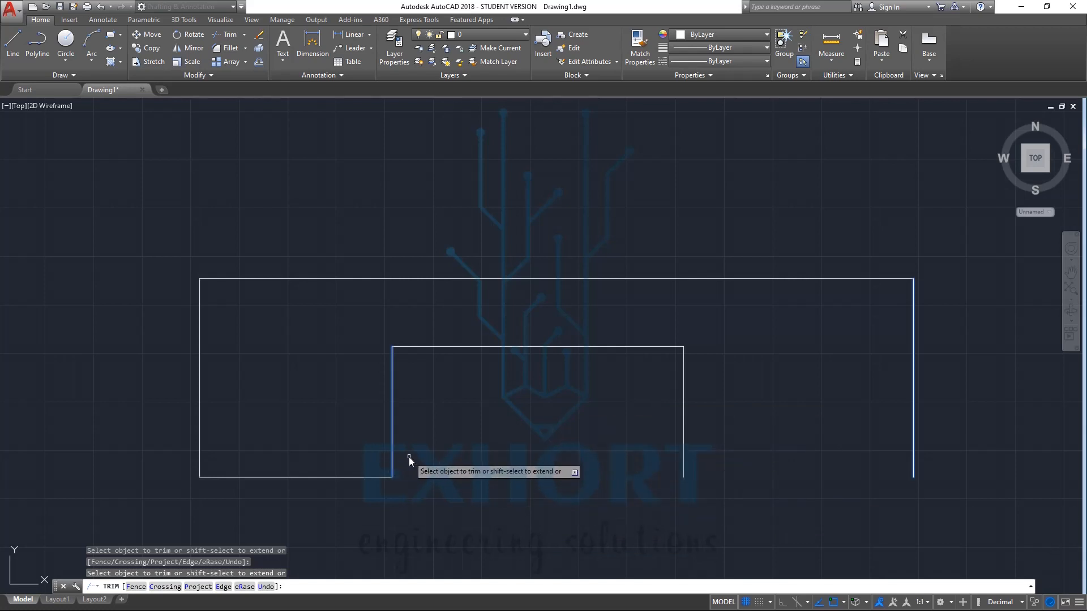
key(ctrl+z)
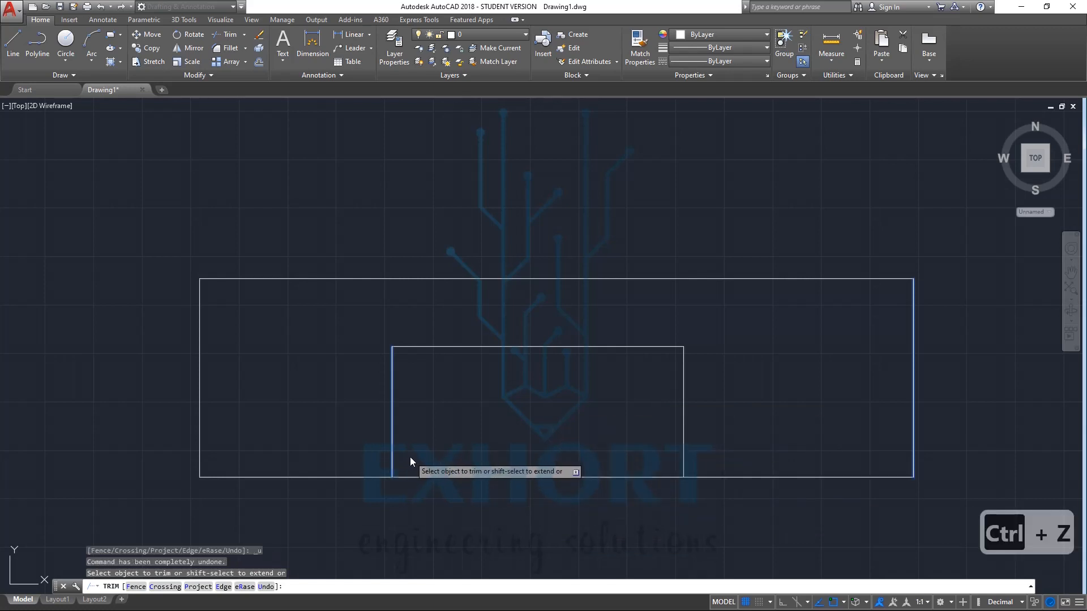
key(Escape)
Draw two short vertical lines with Ortho on, crossing the outer rectangle's top line to the left and right of its middle
click(19, 46)
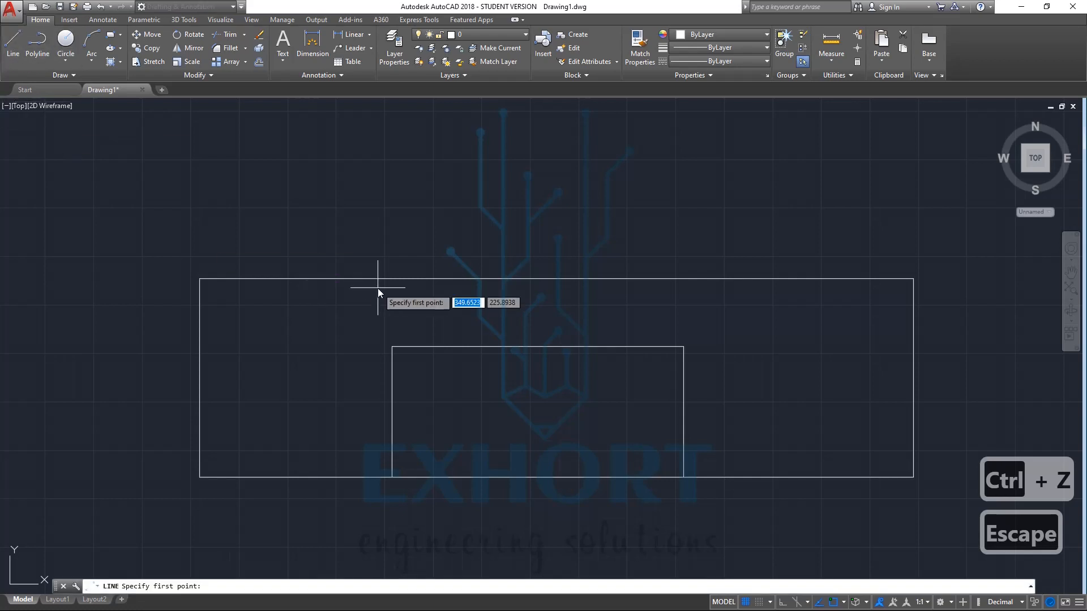
click(385, 262)
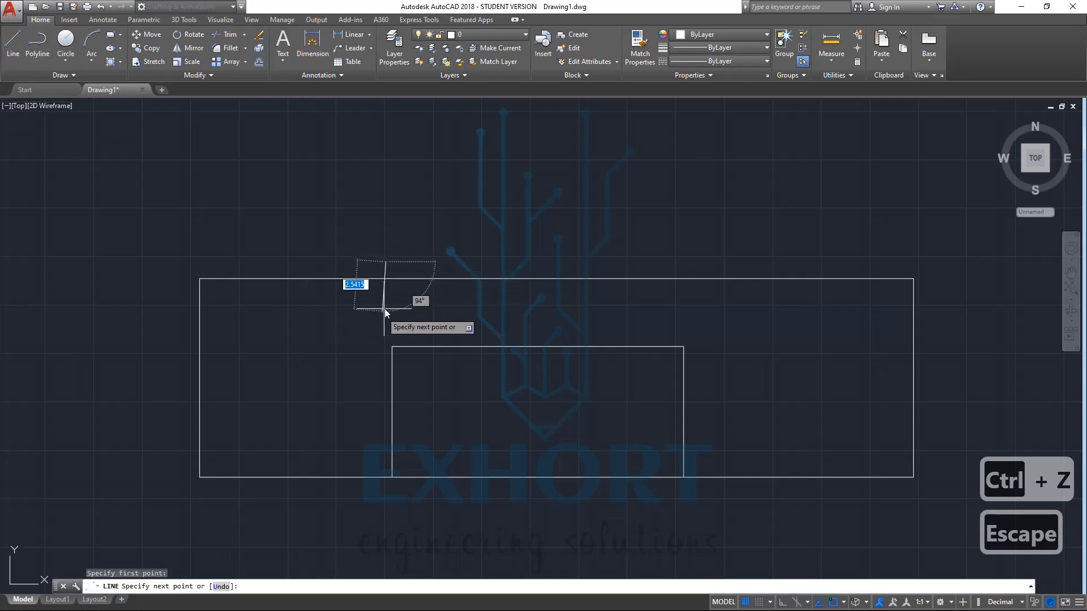
click(782, 602)
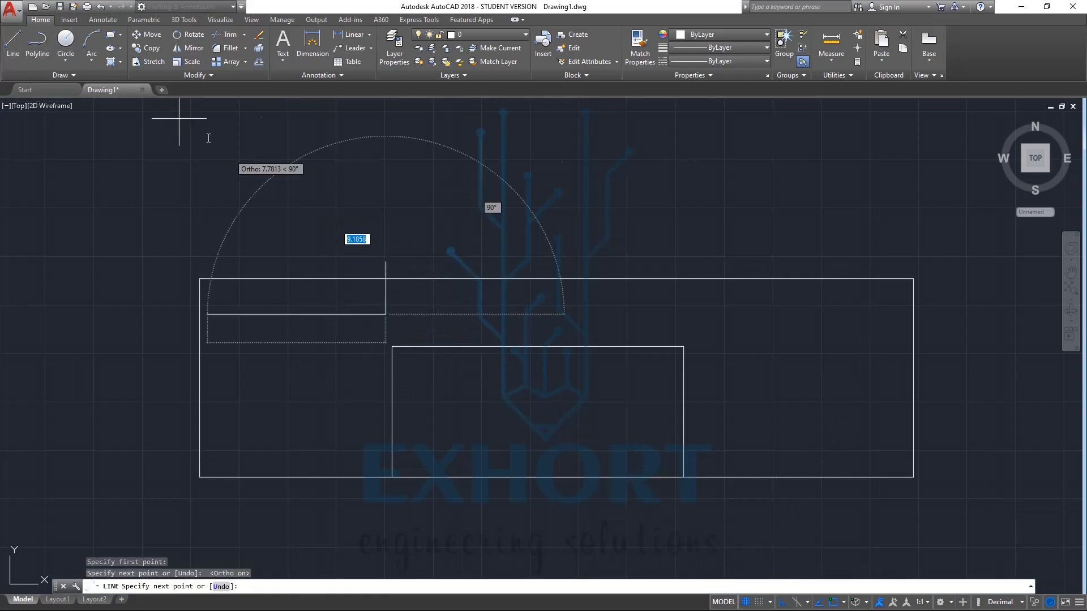
click(20, 45)
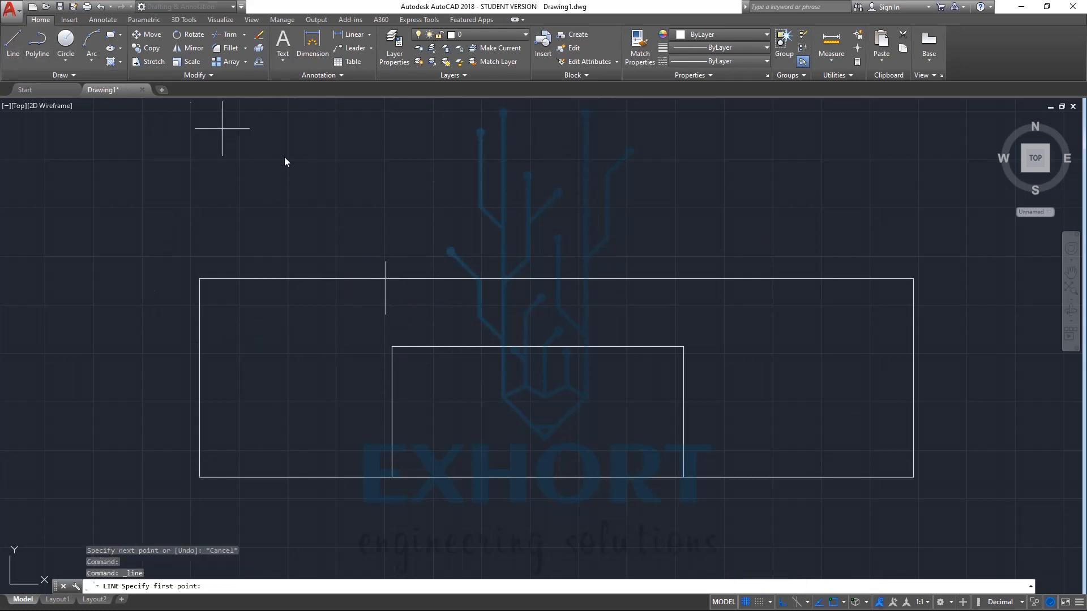
click(719, 268)
click(719, 306)
key(Escape)
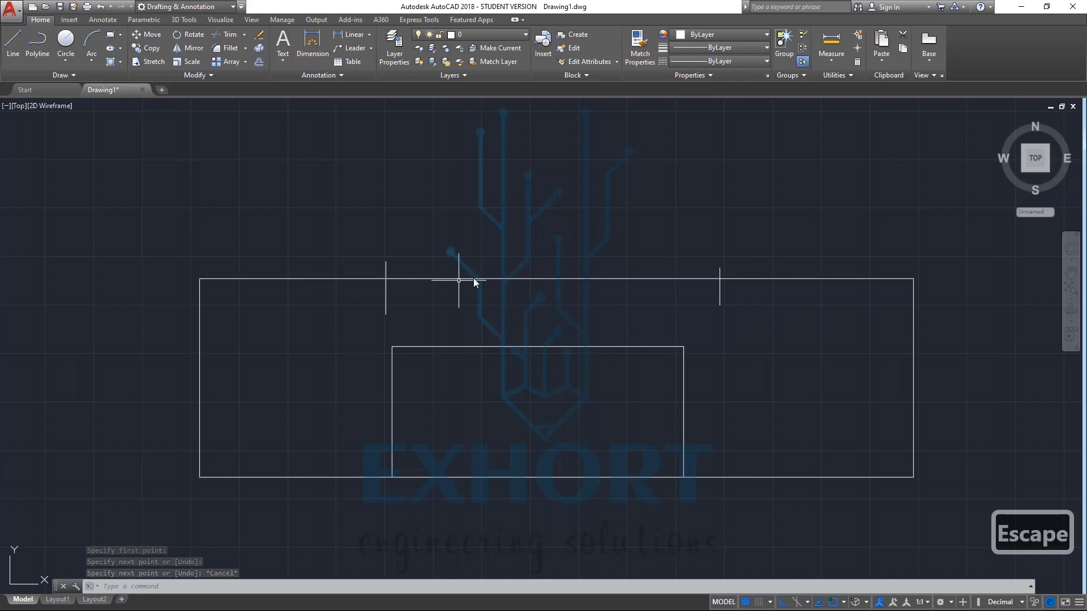
Trim the outer rectangle's top line between the two short vertical lines, using them as cutting edges
click(220, 34)
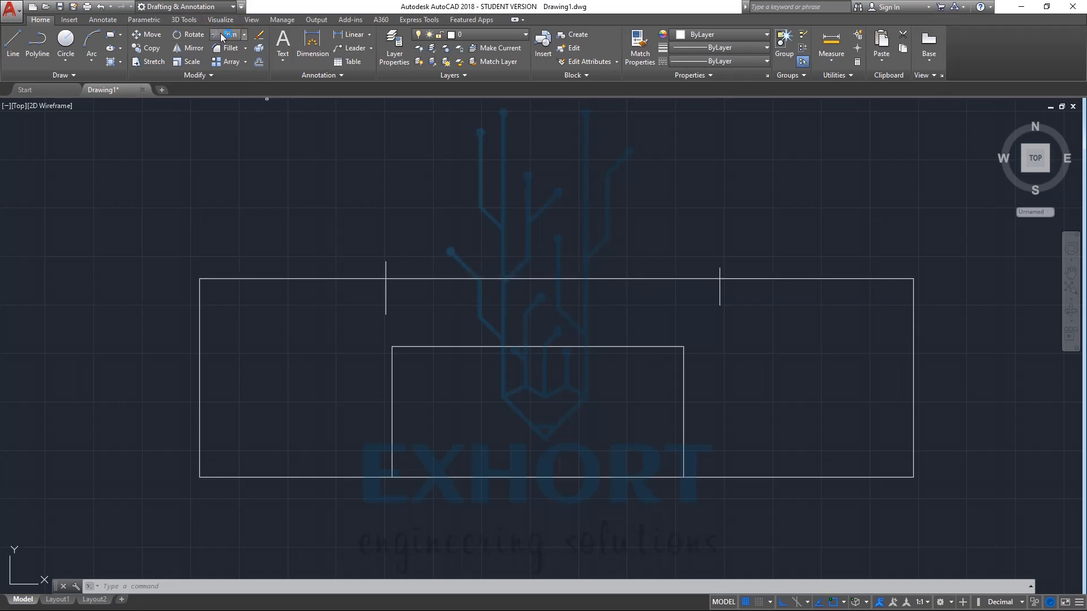
click(387, 267)
click(721, 293)
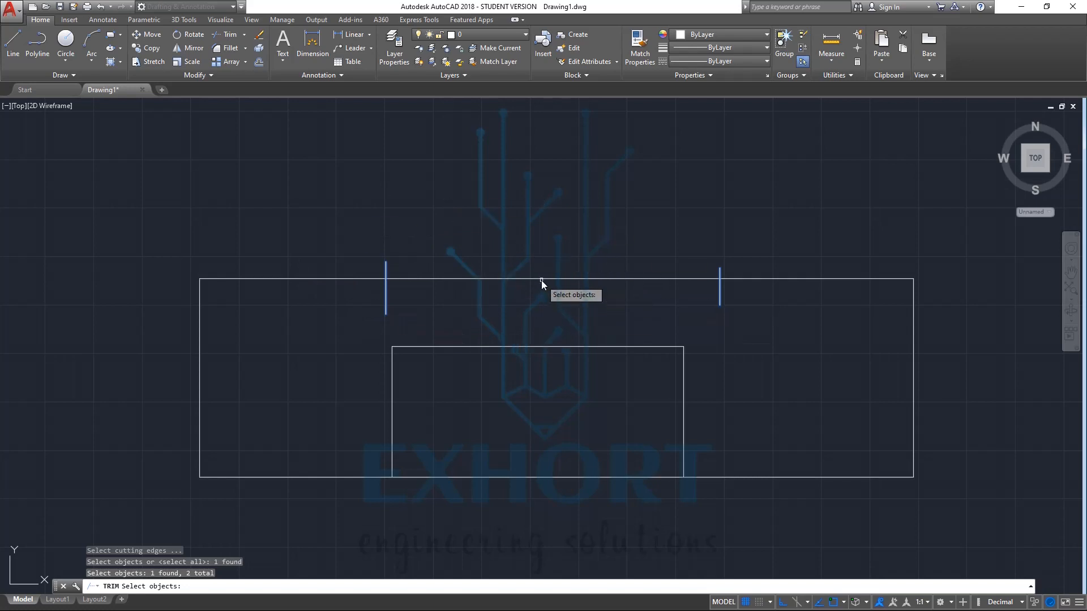
key(Return)
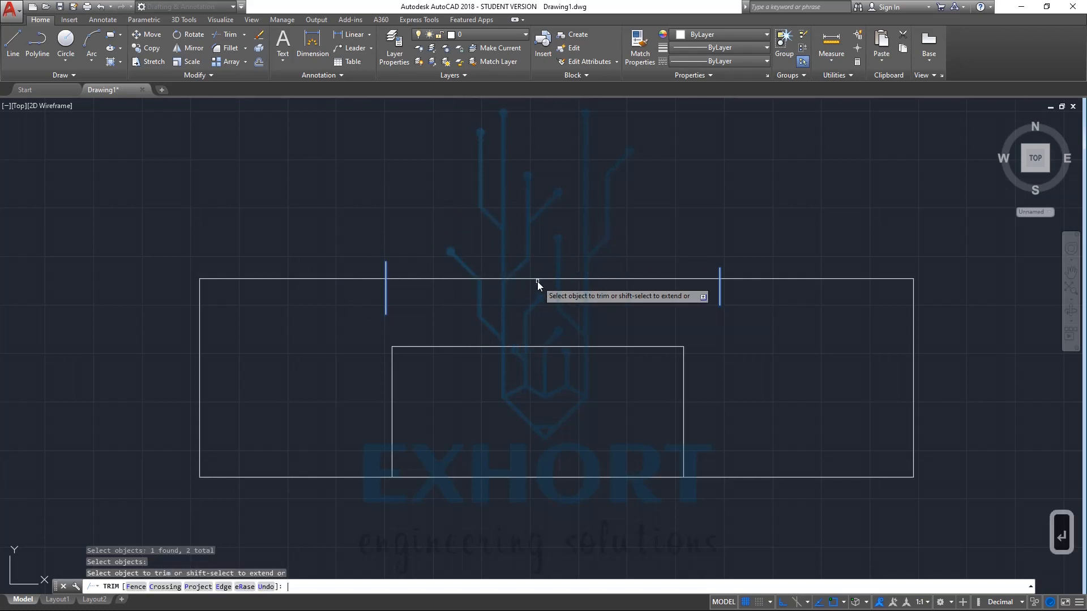
click(527, 278)
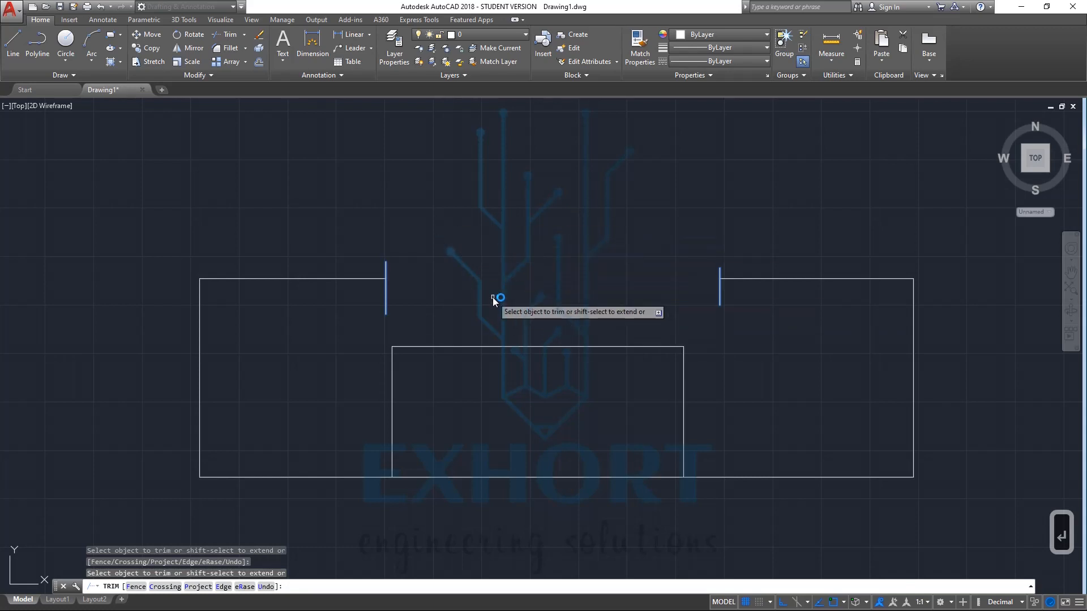
key(Escape)
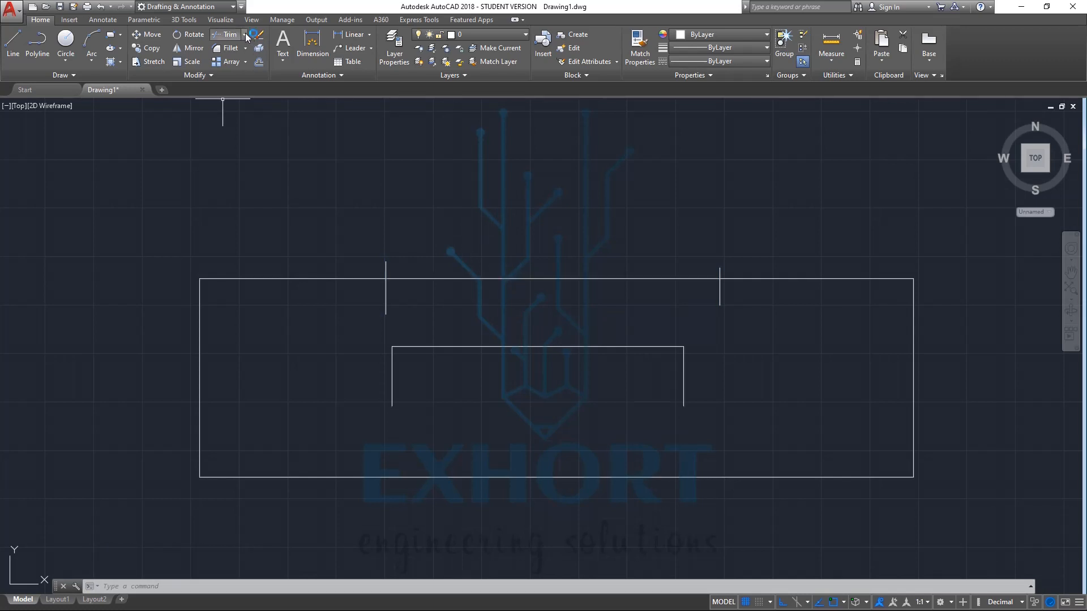
Extend the inner shape's two shortened vertical sides down to the outer rectangle's bottom line
click(245, 35)
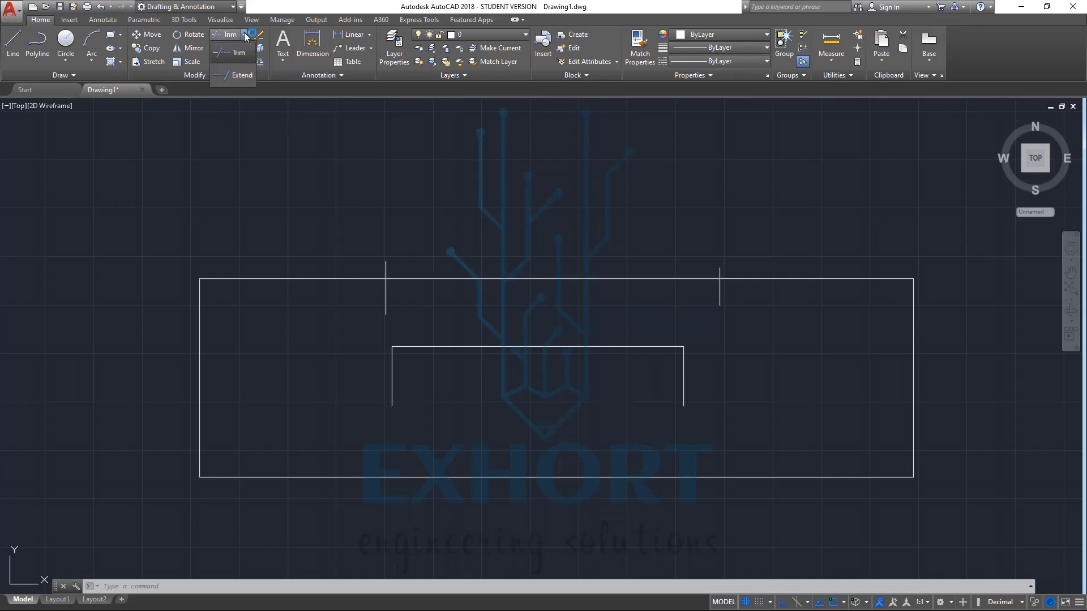
click(243, 74)
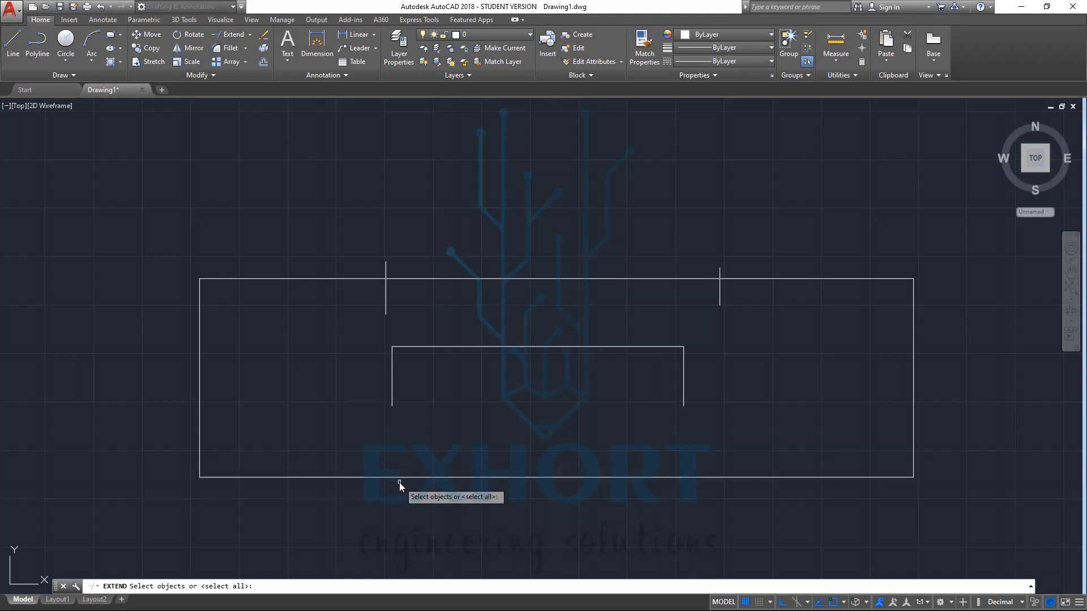
click(454, 477)
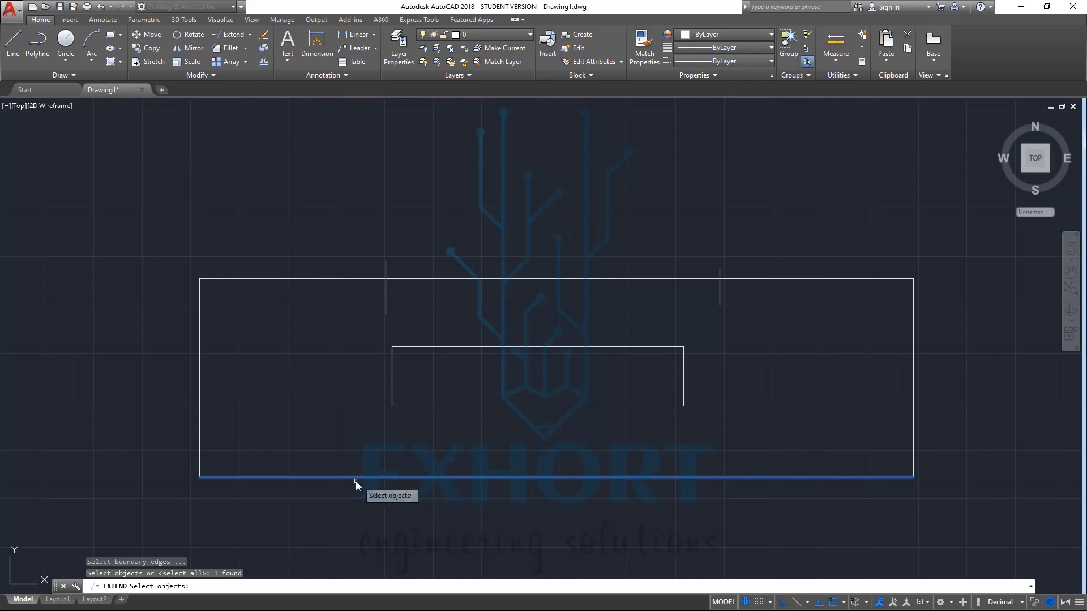
key(Return)
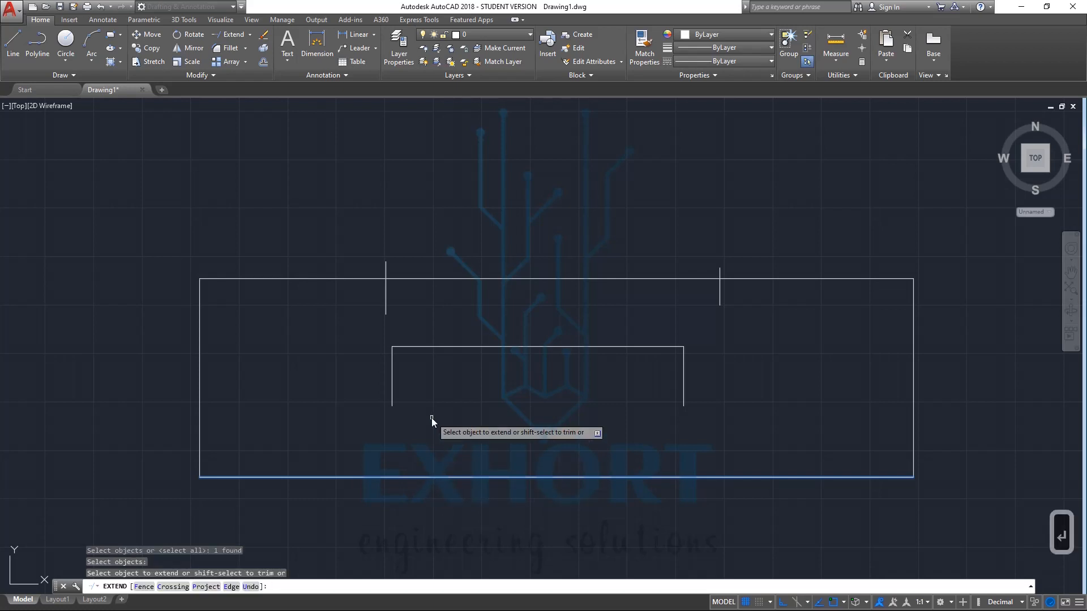
click(393, 376)
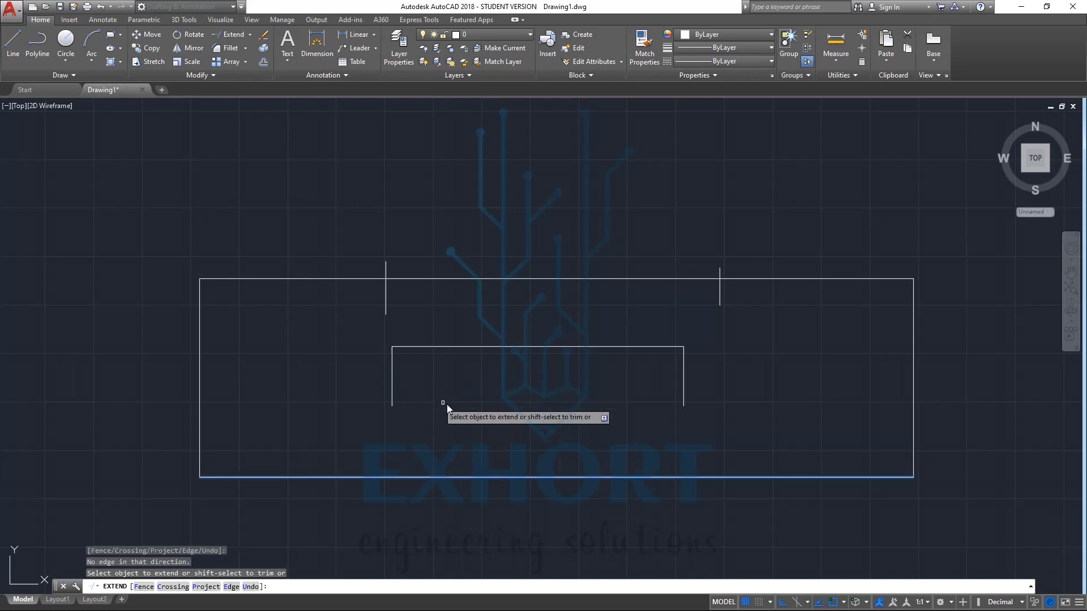
click(392, 382)
click(391, 382)
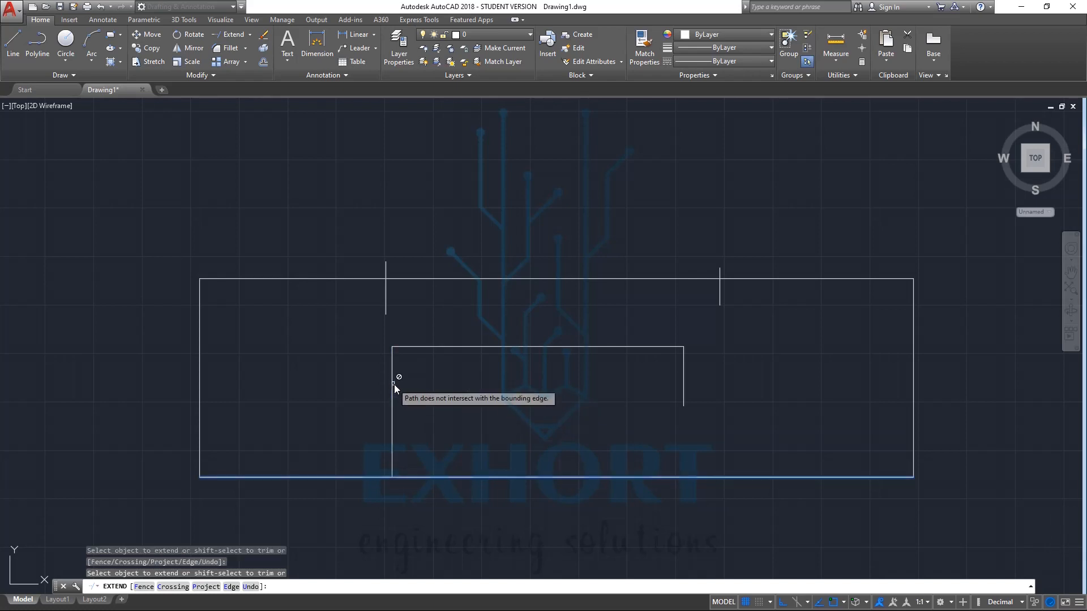
click(683, 375)
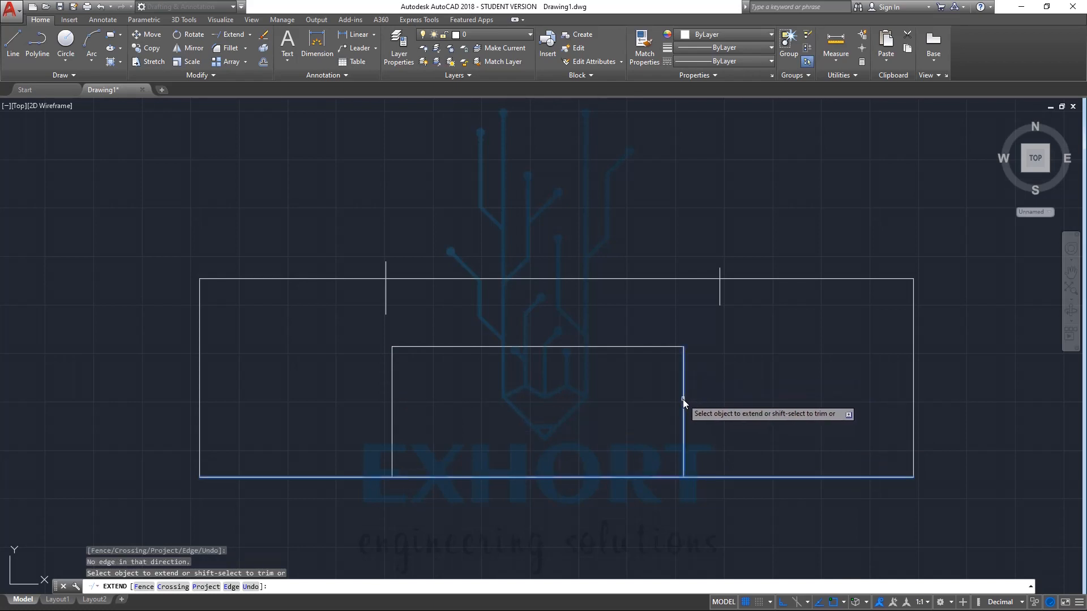
Extend the right short vertical line down to the outer rectangle's bottom line, and undo the whole Extend operation
click(683, 396)
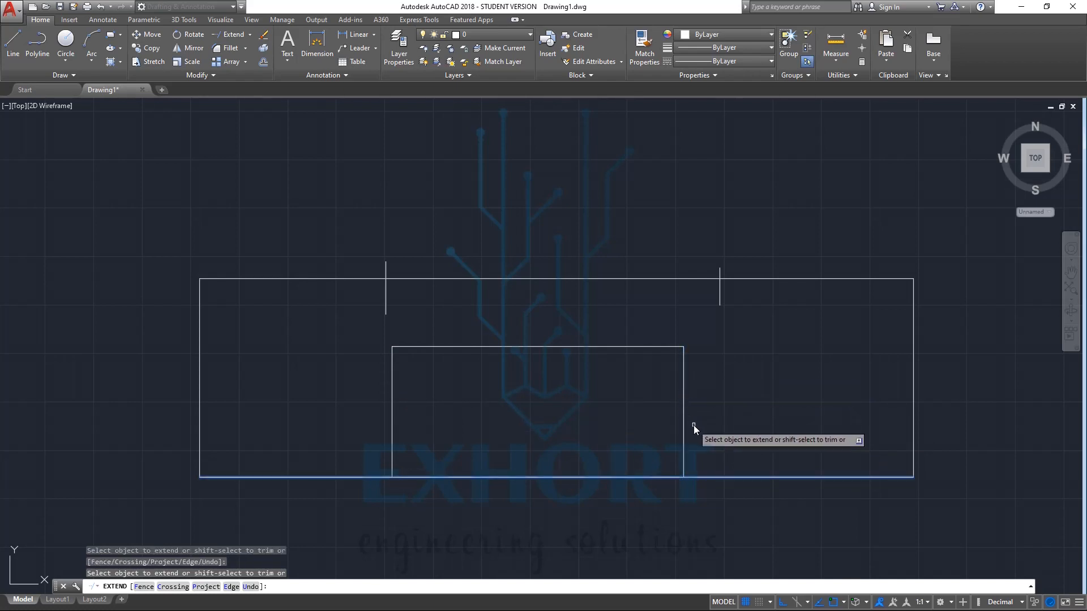
click(721, 289)
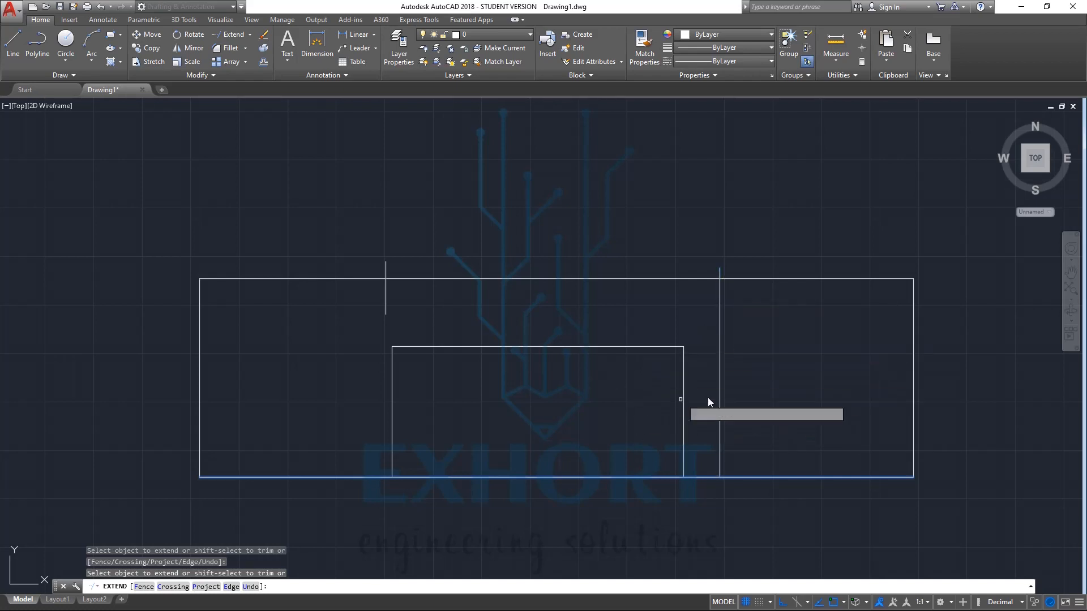
key(Escape)
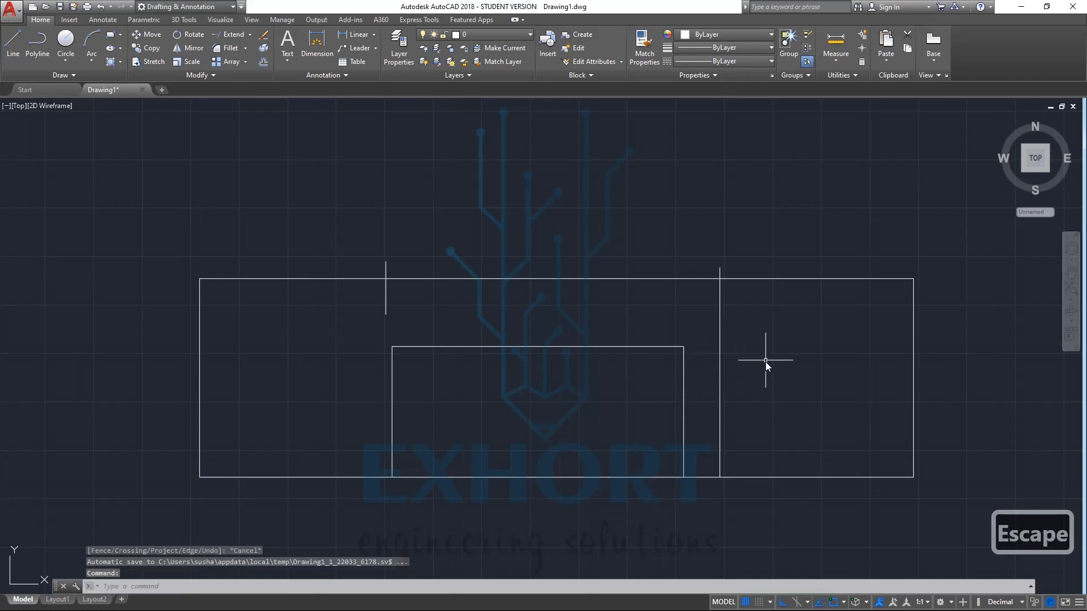
key(ctrl+z)
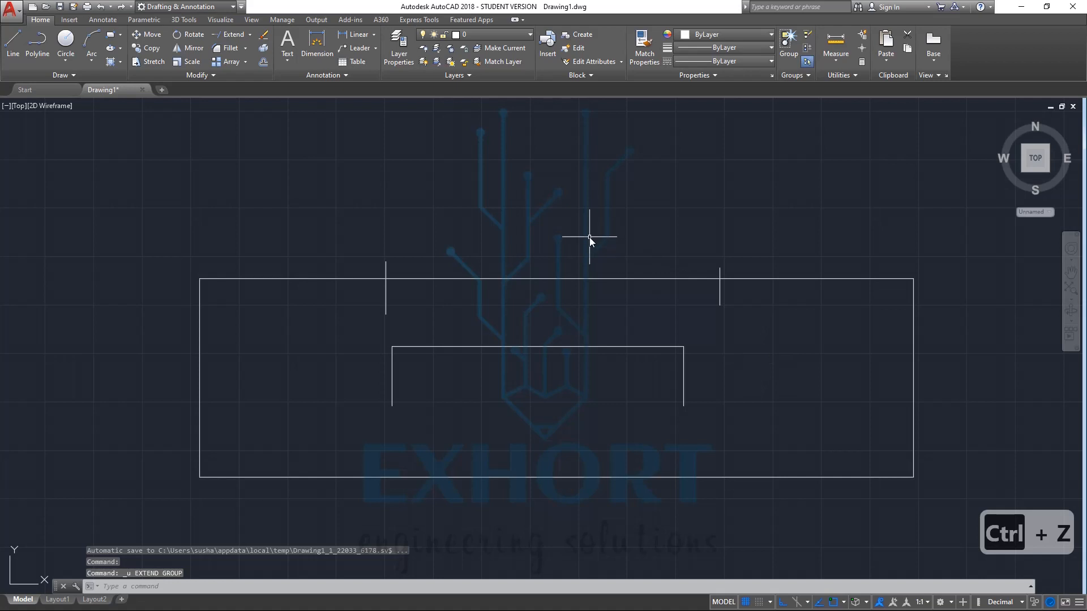
Draw a long horizontal line well above the outer rectangle, reaching past both of its sides
scroll(464, 293, down, 3)
scroll(466, 217, up, 2)
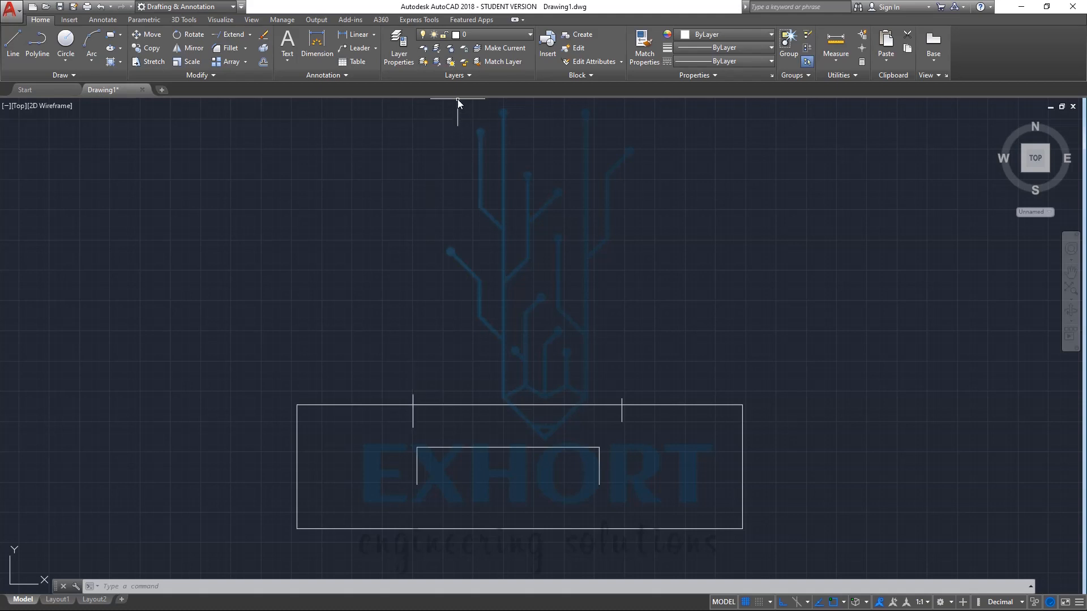
click(12, 39)
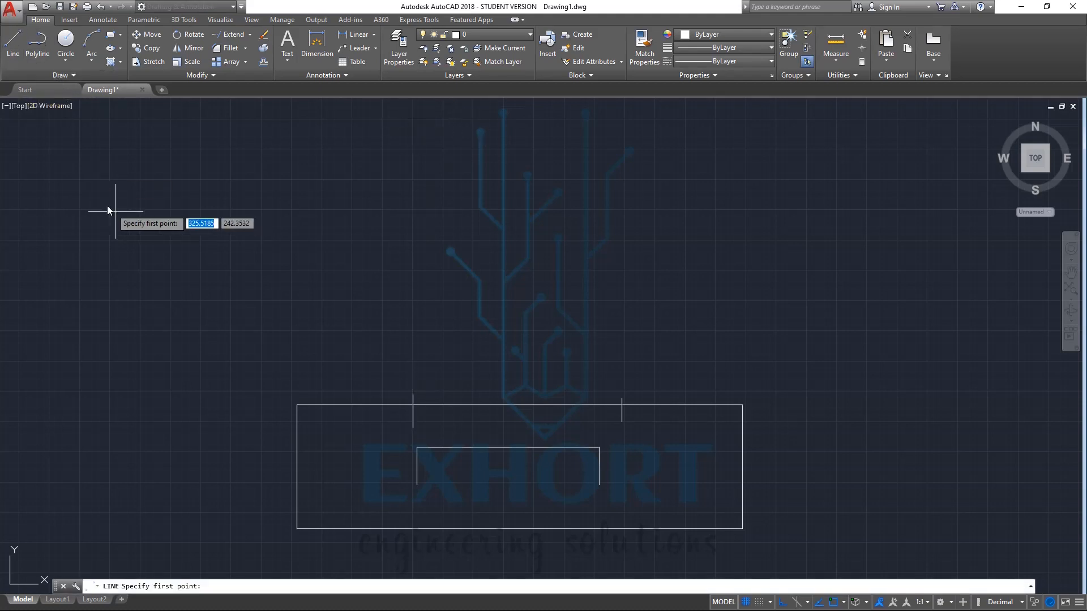
click(127, 188)
click(948, 301)
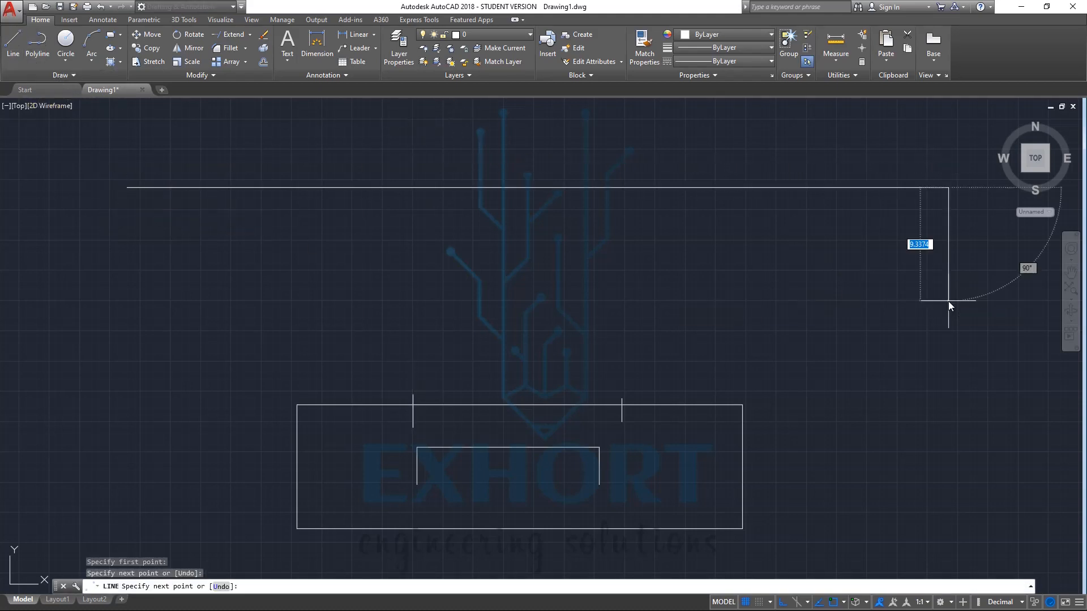
key(Escape)
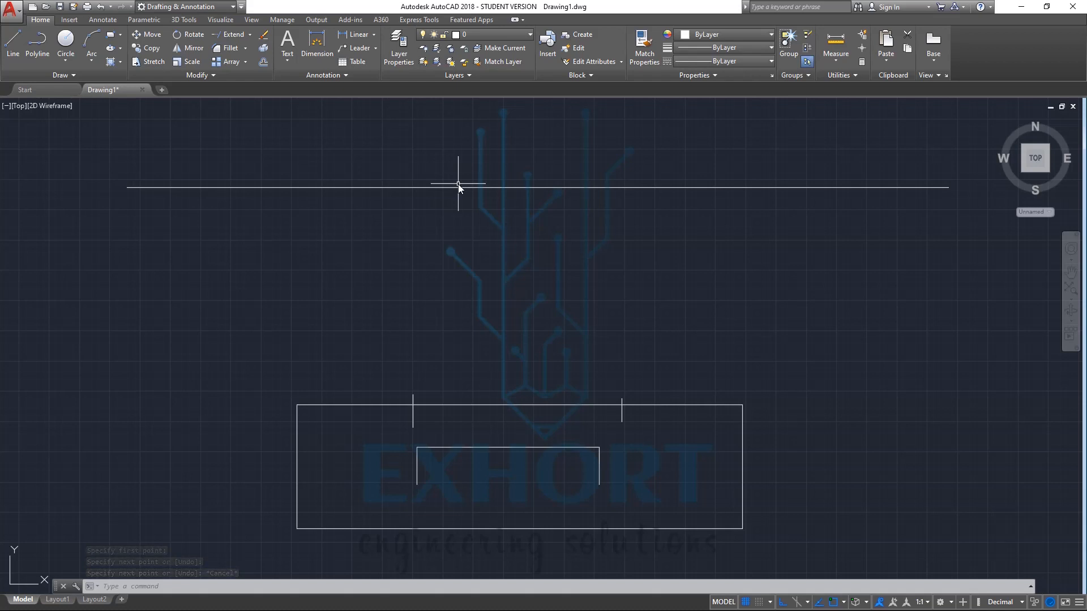
Extend the two short vertical lines up to the new horizontal line, using it as the boundary edge
click(231, 34)
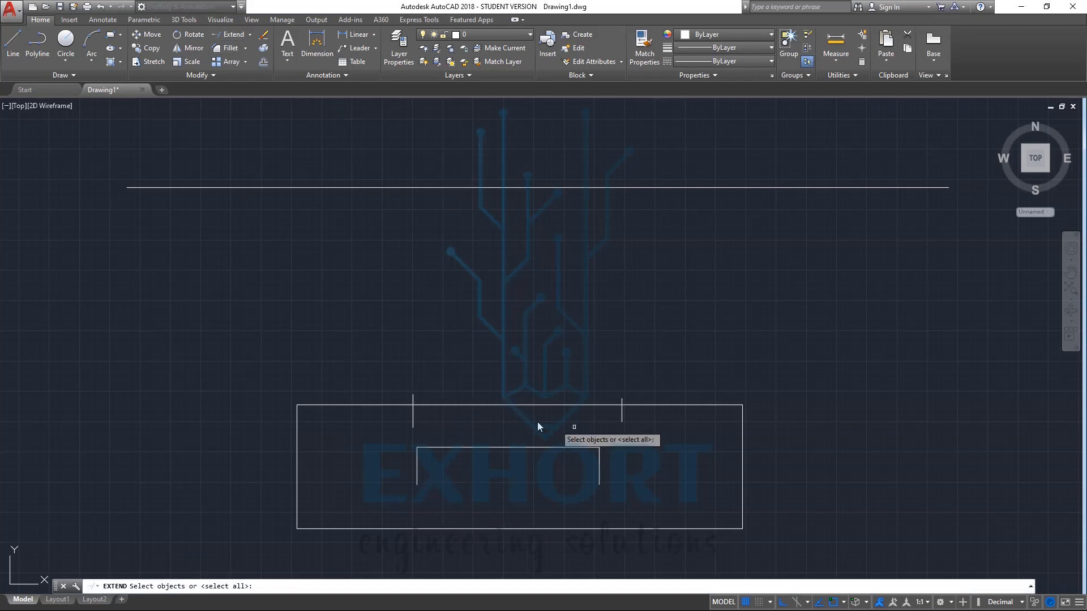
click(535, 188)
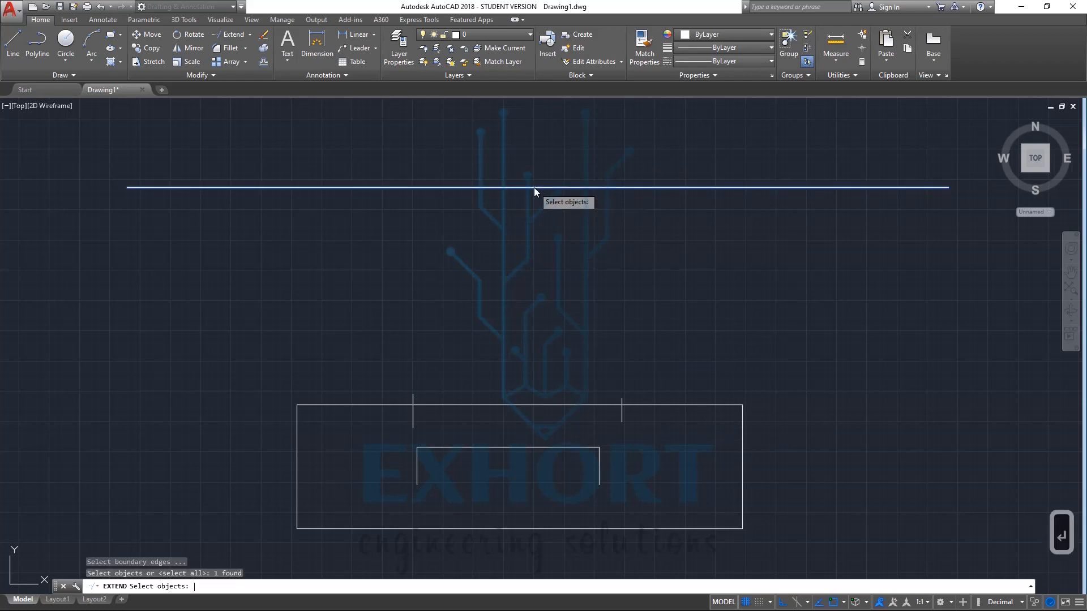
key(Return)
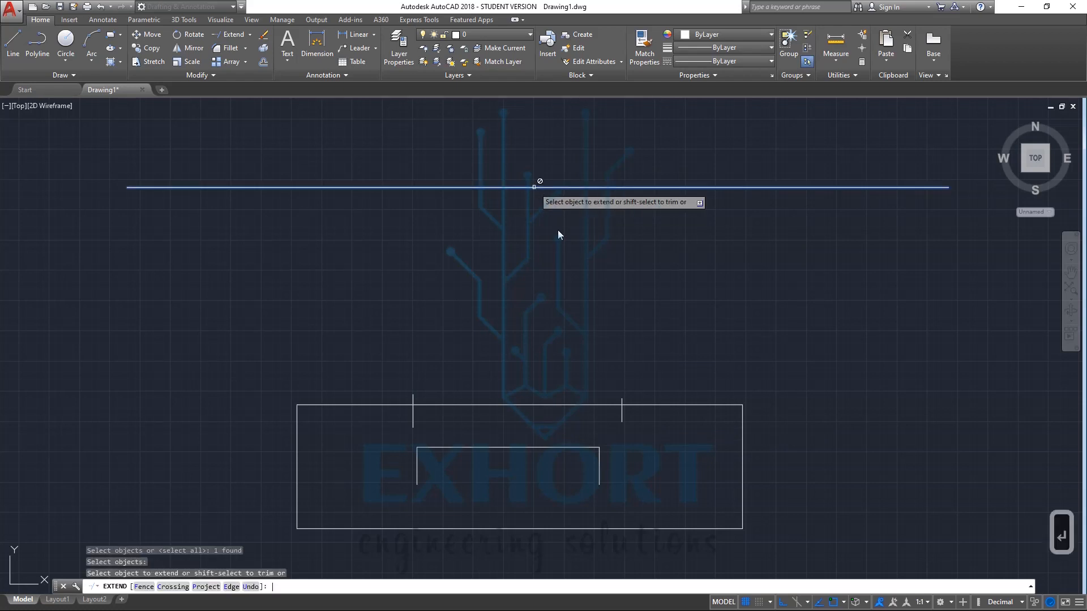
click(414, 397)
click(622, 402)
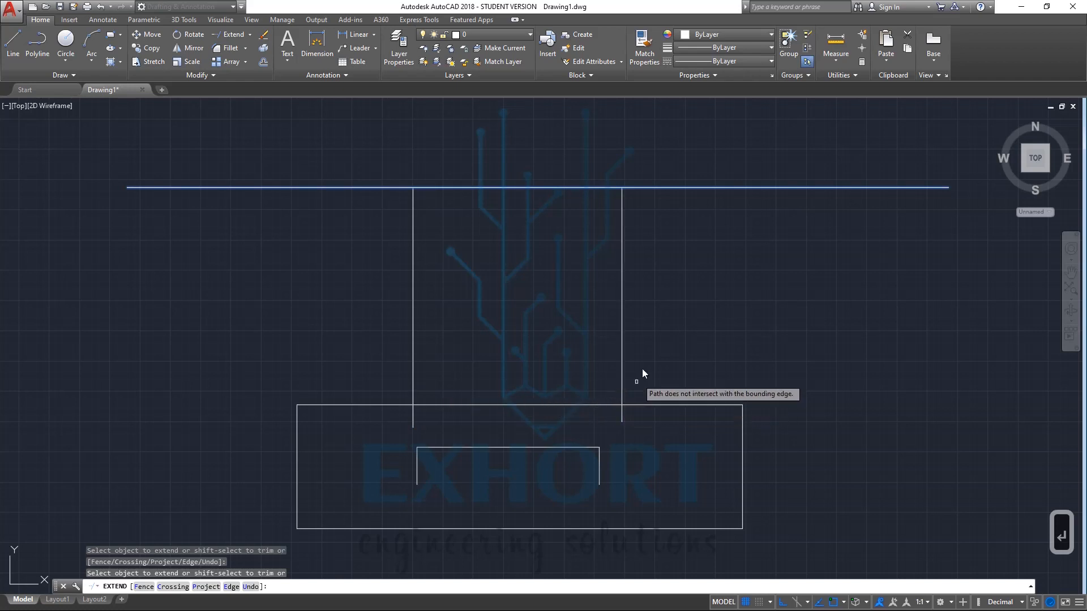
key(Escape)
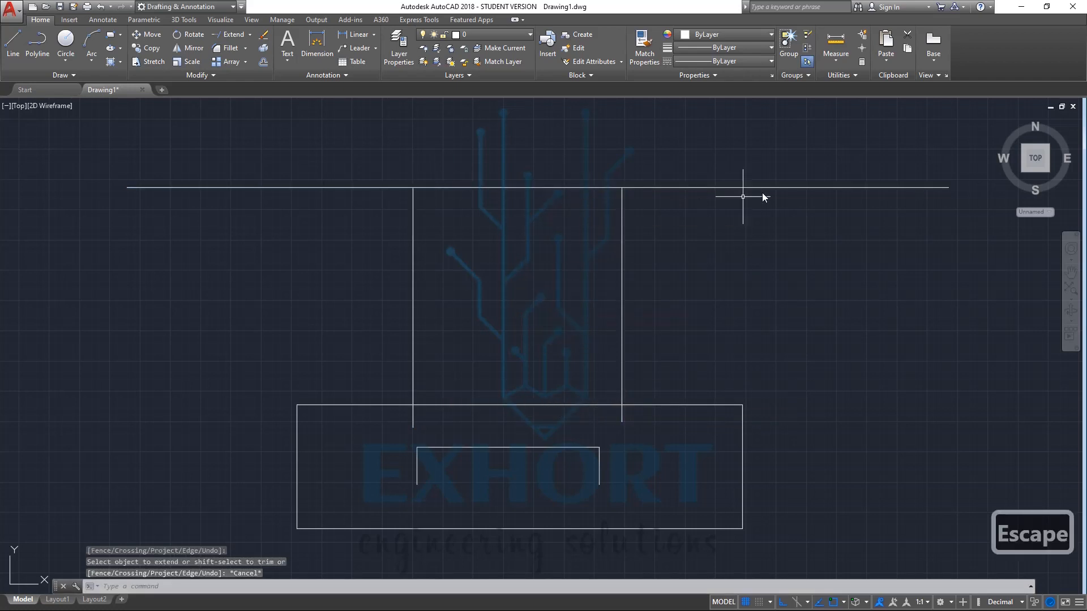
Select the whole drawing with a window around the horizontal line, the vertical lines and both rectangles
scroll(572, 385, down, 4)
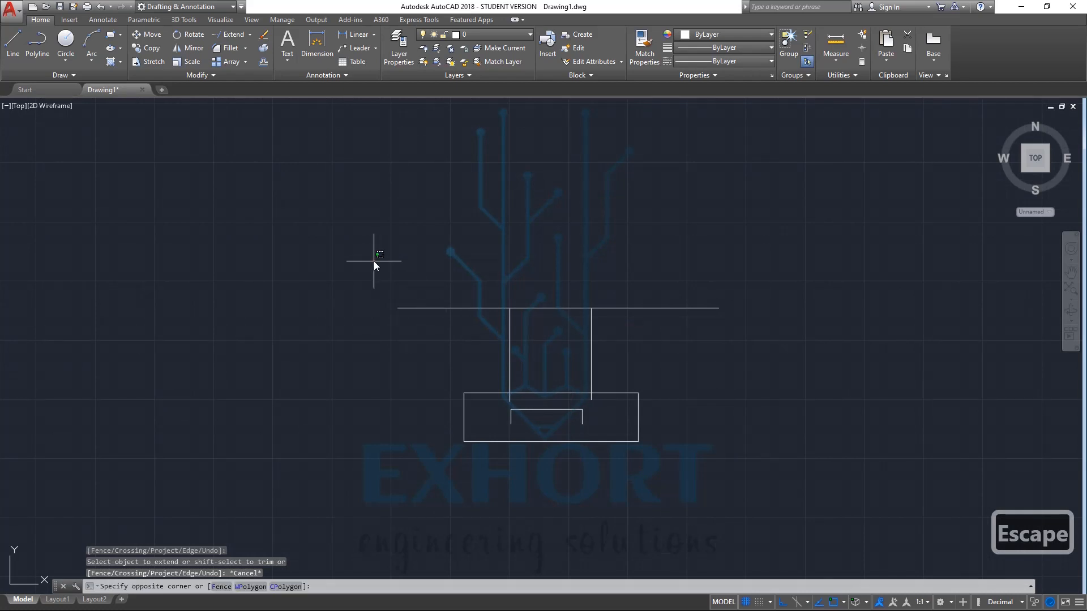
click(374, 259)
click(780, 482)
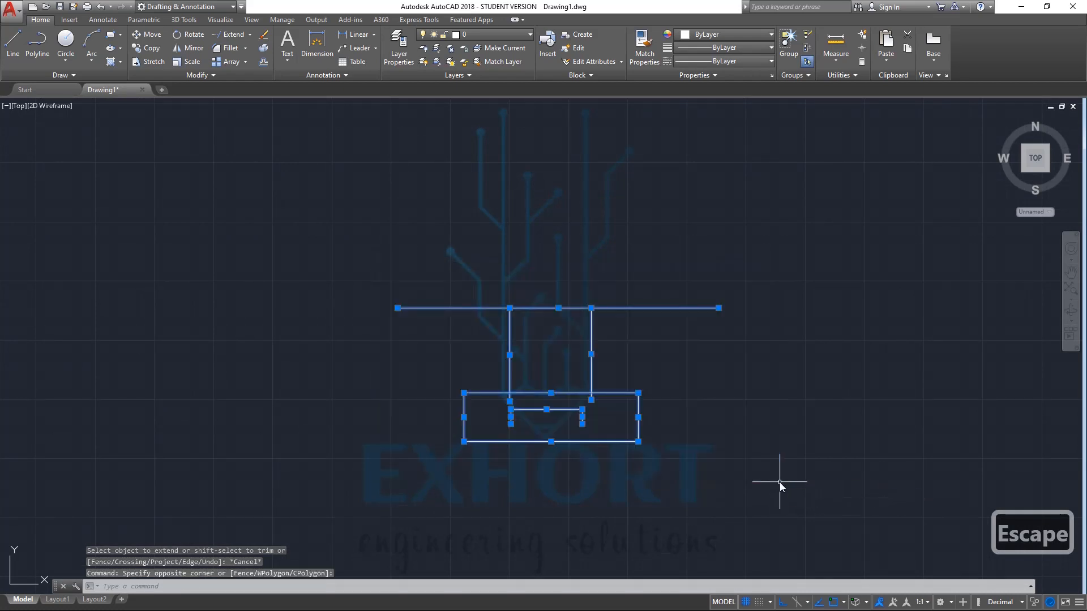
scroll(780, 482, up, 2)
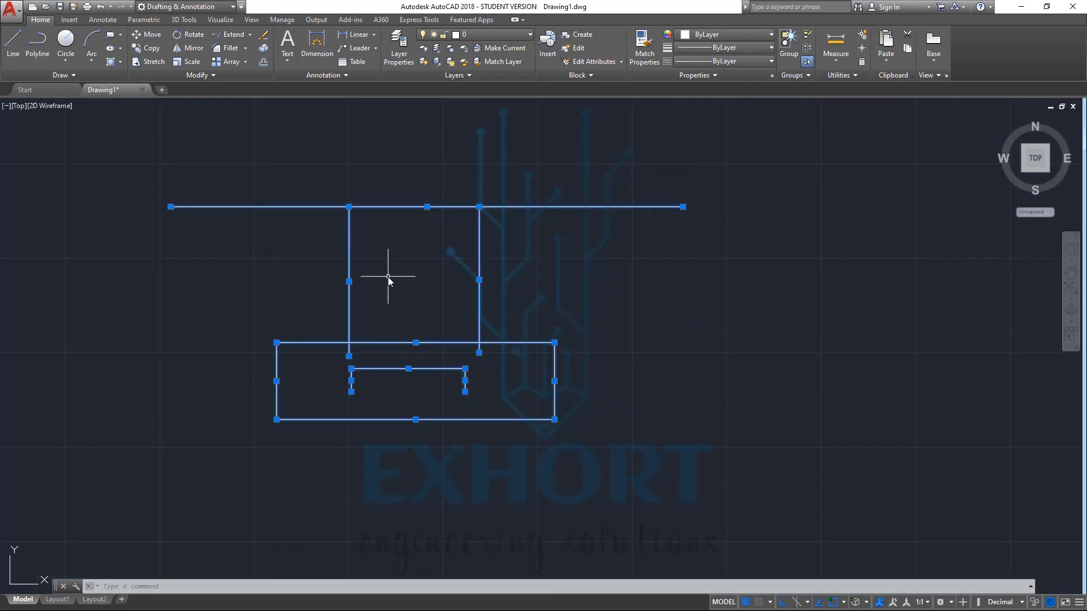